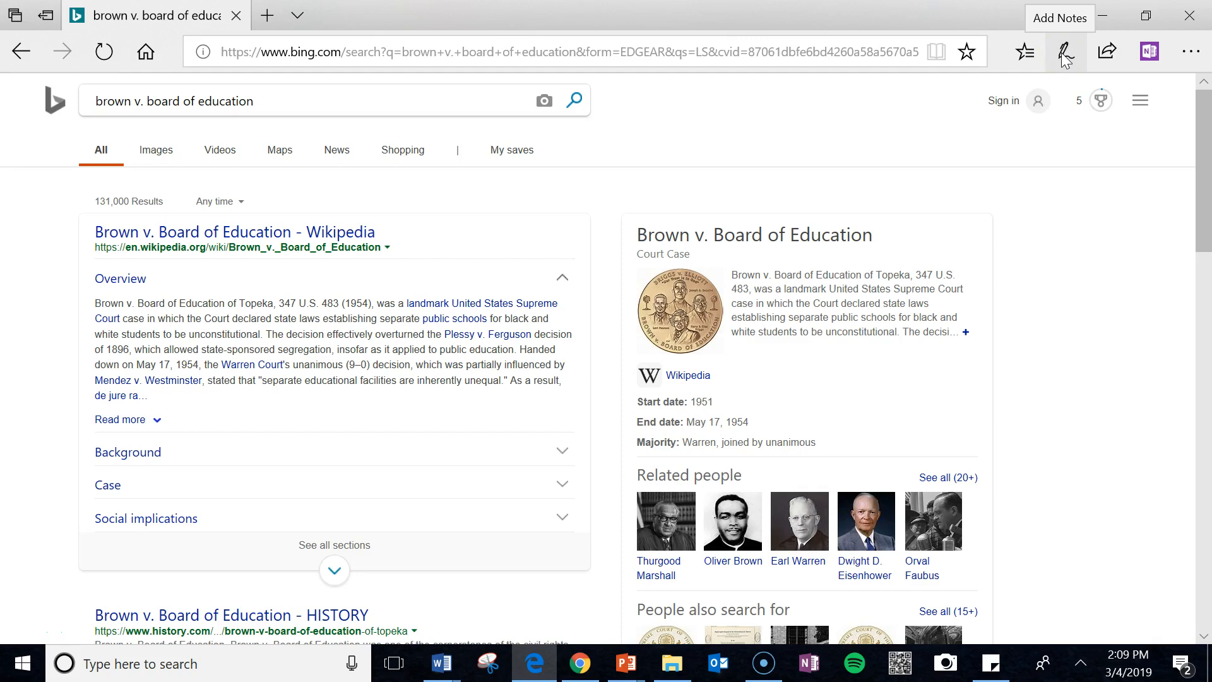
Start adding notes to the web page and handwrite "My name" and "Hello" in blue with the ballpoint pen.
left_click(1066, 54)
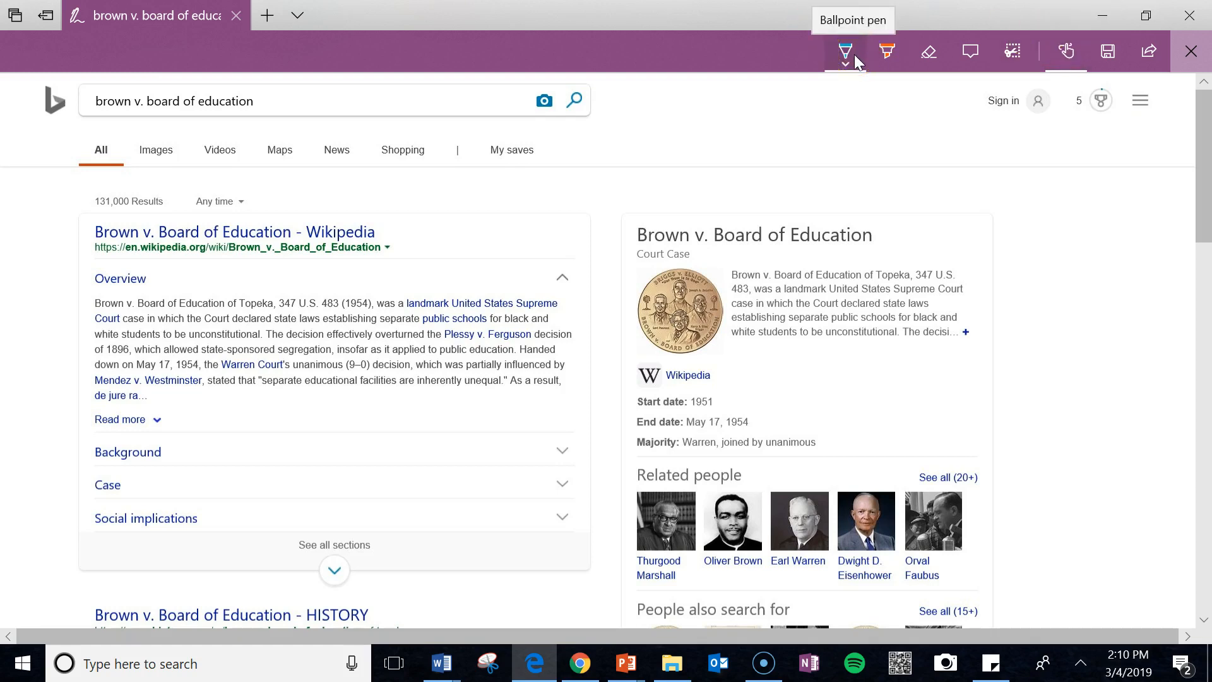
mouse_move(597, 163)
left_mouse_down()
mouse_move(622, 130)
mouse_move(707, 149)
mouse_move(744, 234)
mouse_move(764, 181)
left_mouse_up()
left_click_drag(814, 147, 850, 208)
mouse_move(887, 145)
left_mouse_down()
mouse_move(928, 201)
mouse_move(940, 159)
mouse_move(1004, 208)
mouse_move(1083, 189)
left_mouse_up()
mouse_move(1011, 251)
left_mouse_down()
mouse_move(1031, 344)
mouse_move(1067, 317)
mouse_move(1054, 291)
left_mouse_up()
mouse_move(1057, 297)
left_mouse_down()
mouse_move(1099, 256)
mouse_move(1067, 310)
left_mouse_up()
mouse_move(1105, 225)
left_mouse_down()
mouse_move(1093, 255)
mouse_move(1112, 269)
mouse_move(1130, 221)
left_mouse_up()
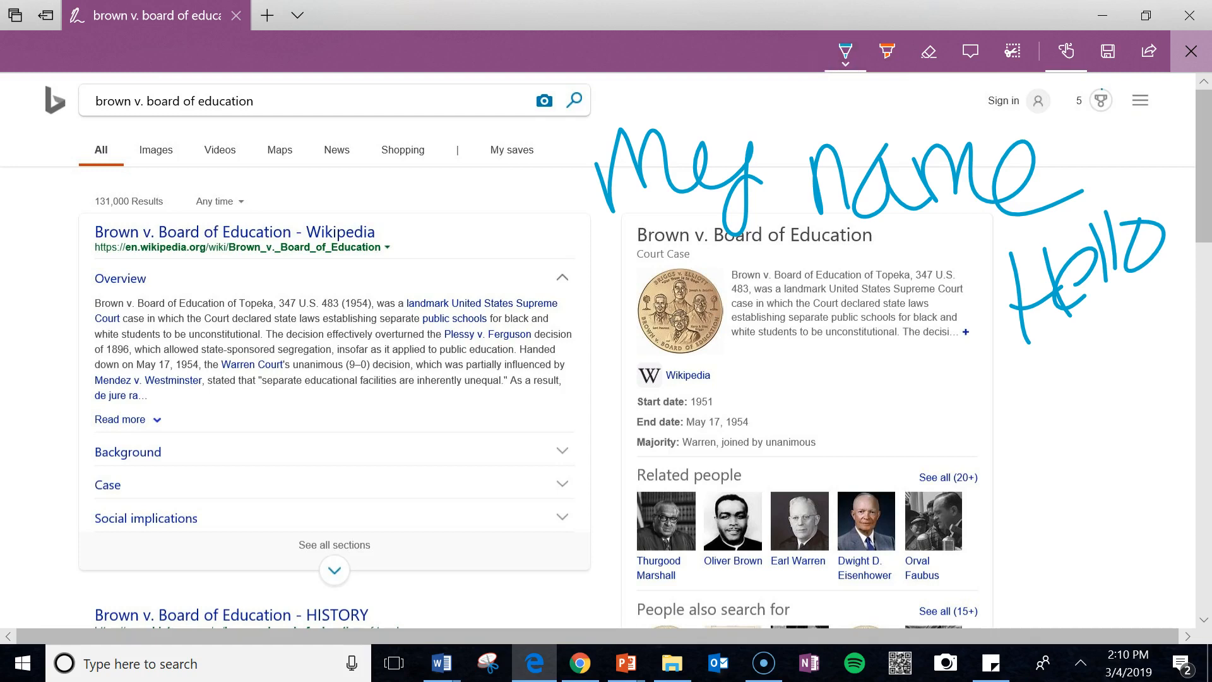
Highlight the Overview paragraph in orange and circle Thurgood Marshall's photo under Related people with the highlighter.
left_click(887, 50)
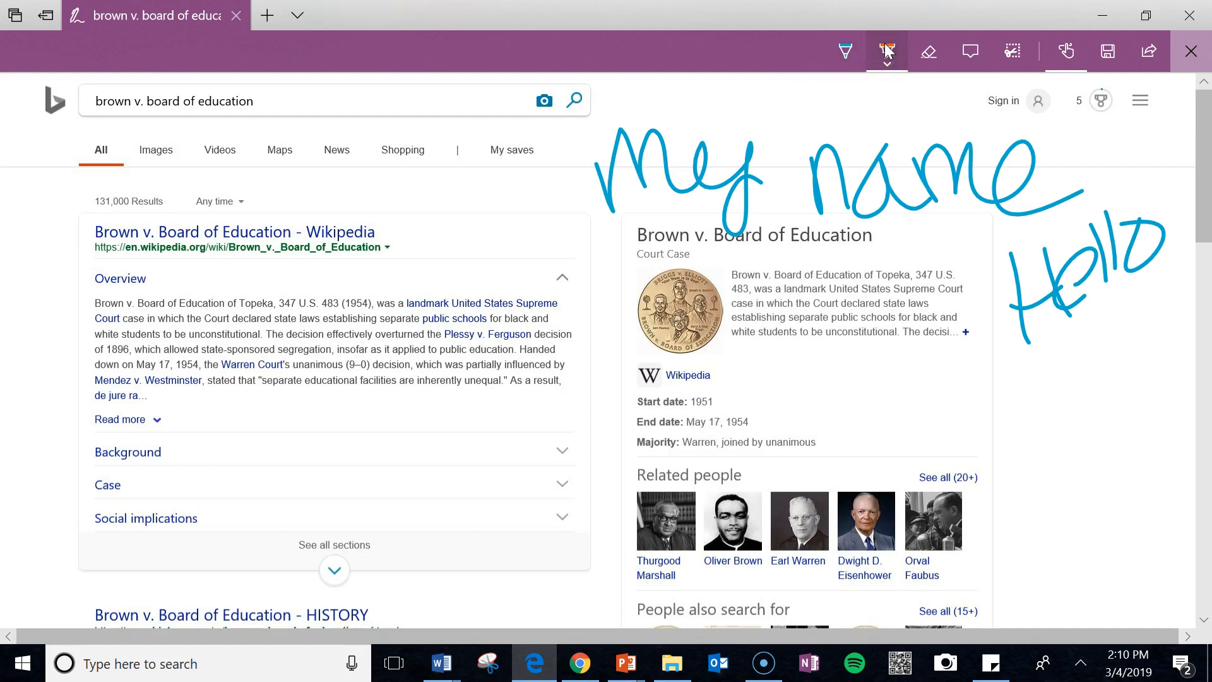
left_click_drag(93, 304, 559, 303)
left_click_drag(101, 325, 570, 335)
mouse_move(85, 363)
left_mouse_down()
mouse_move(203, 380)
mouse_move(559, 365)
left_mouse_up()
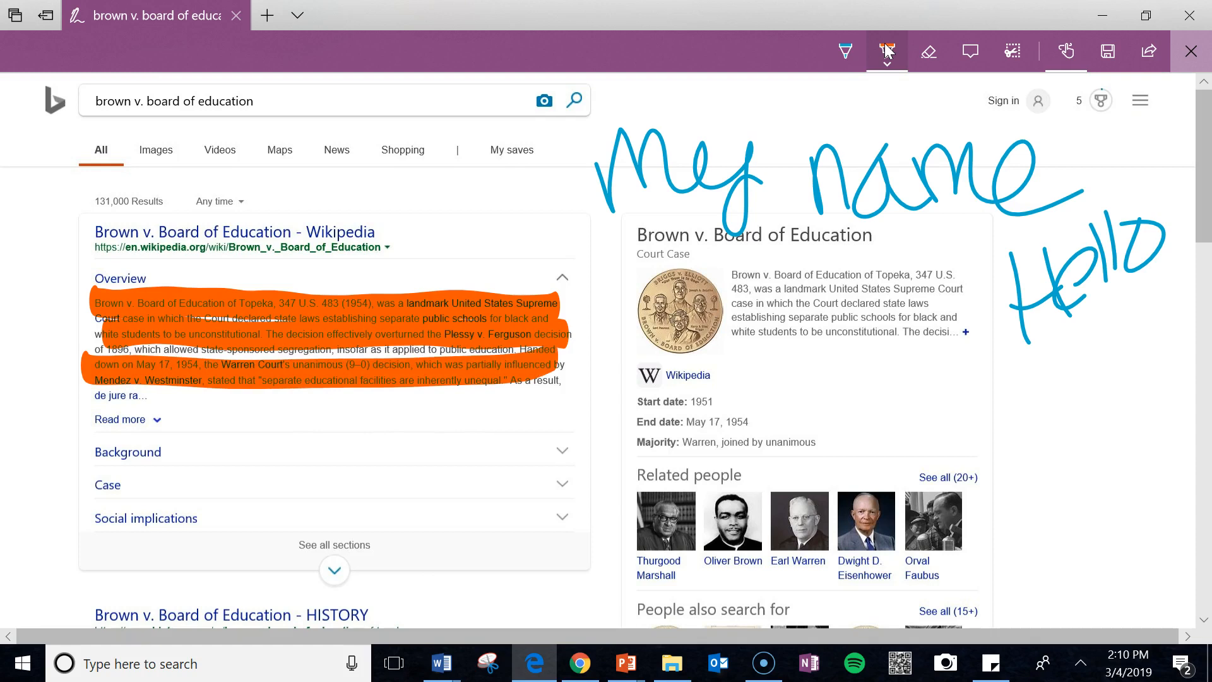
mouse_move(681, 451)
left_mouse_down()
mouse_move(656, 590)
mouse_move(638, 483)
left_mouse_up()
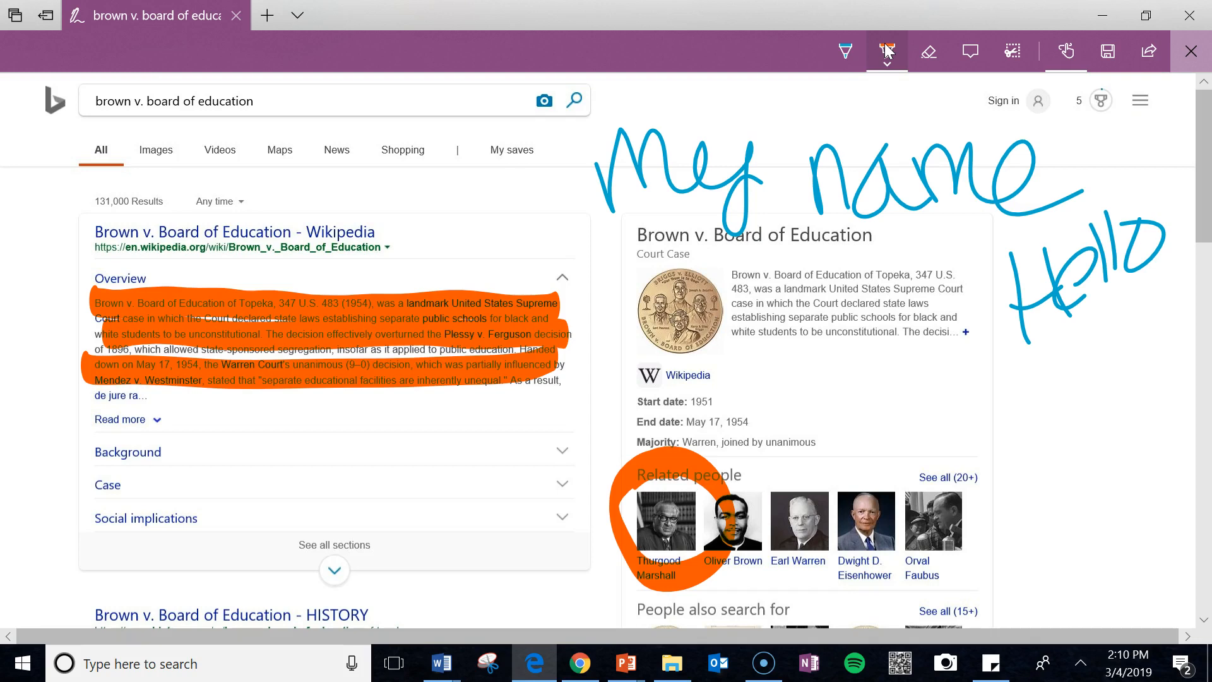
Erase the handwritten words "Hello" and "My name" from the page.
left_click(927, 53)
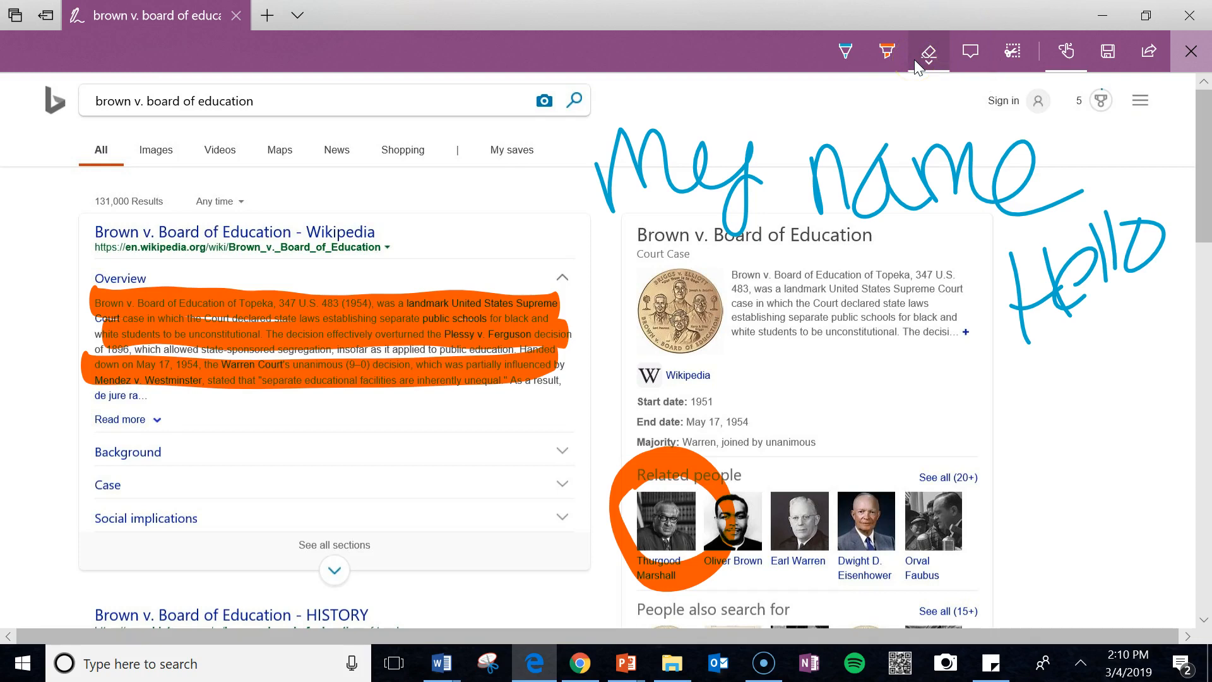
mouse_move(1018, 277)
left_mouse_down()
mouse_move(1153, 243)
mouse_move(1036, 302)
left_mouse_up()
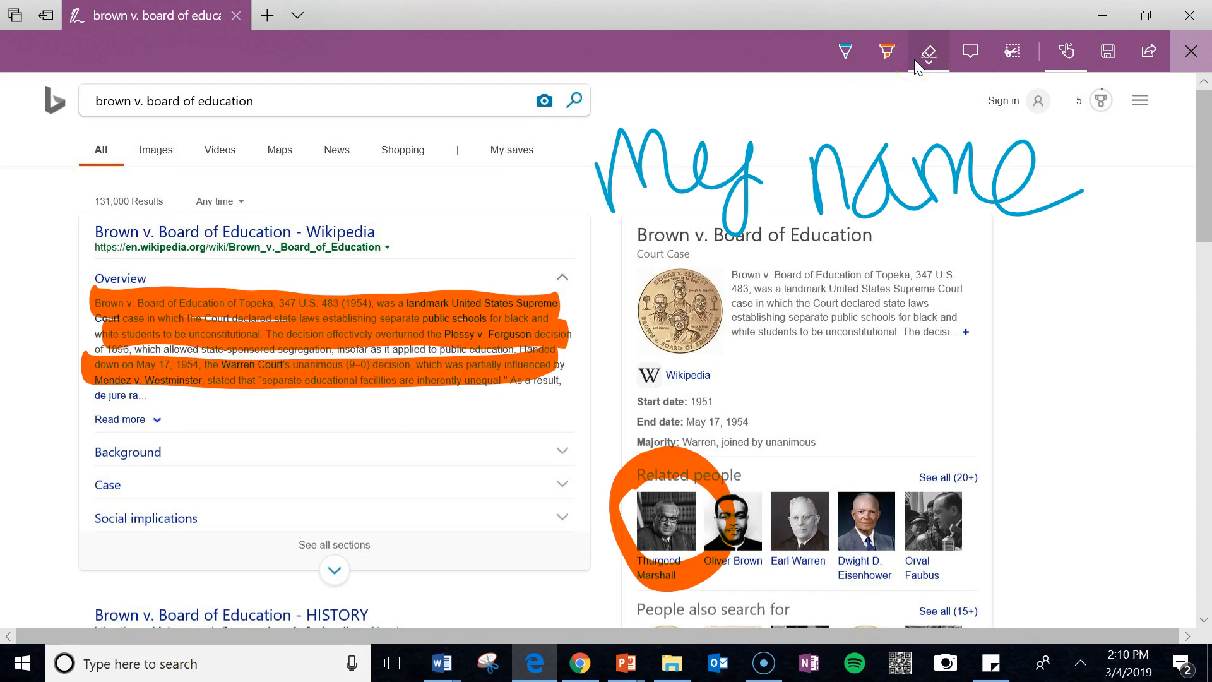
left_click_drag(1023, 189, 632, 174)
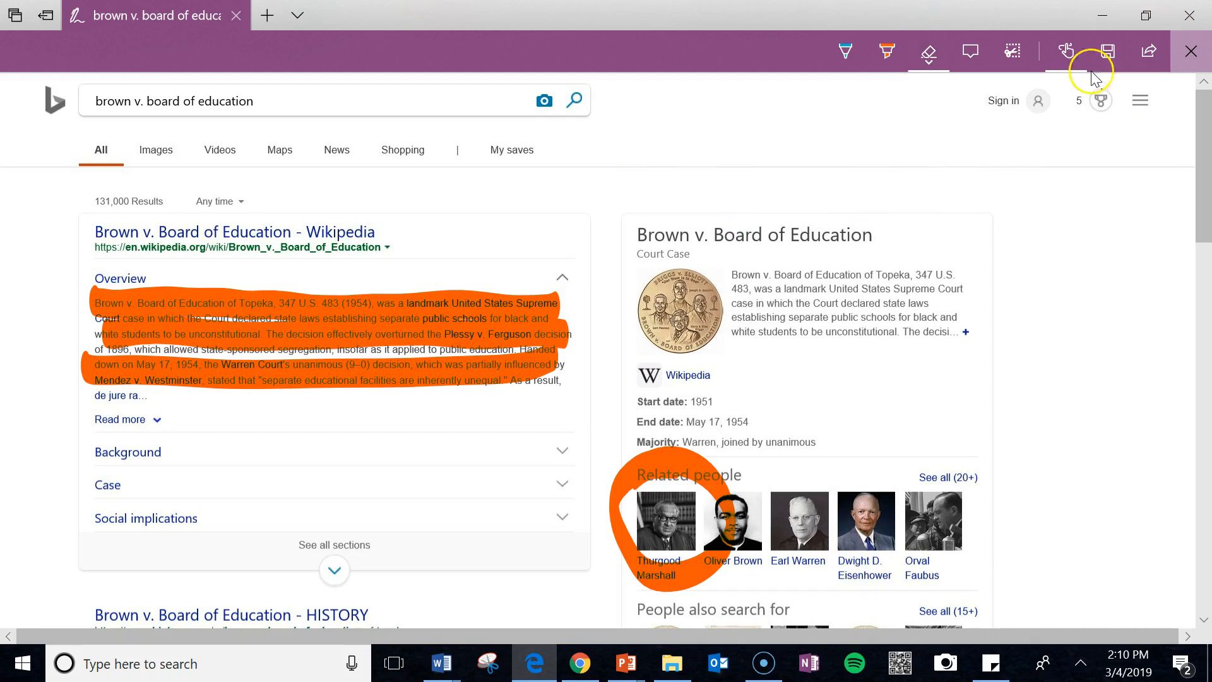
Add a typed note reading "important information" above the Brown v. Board of Education summary.
left_click(970, 52)
left_click(856, 132)
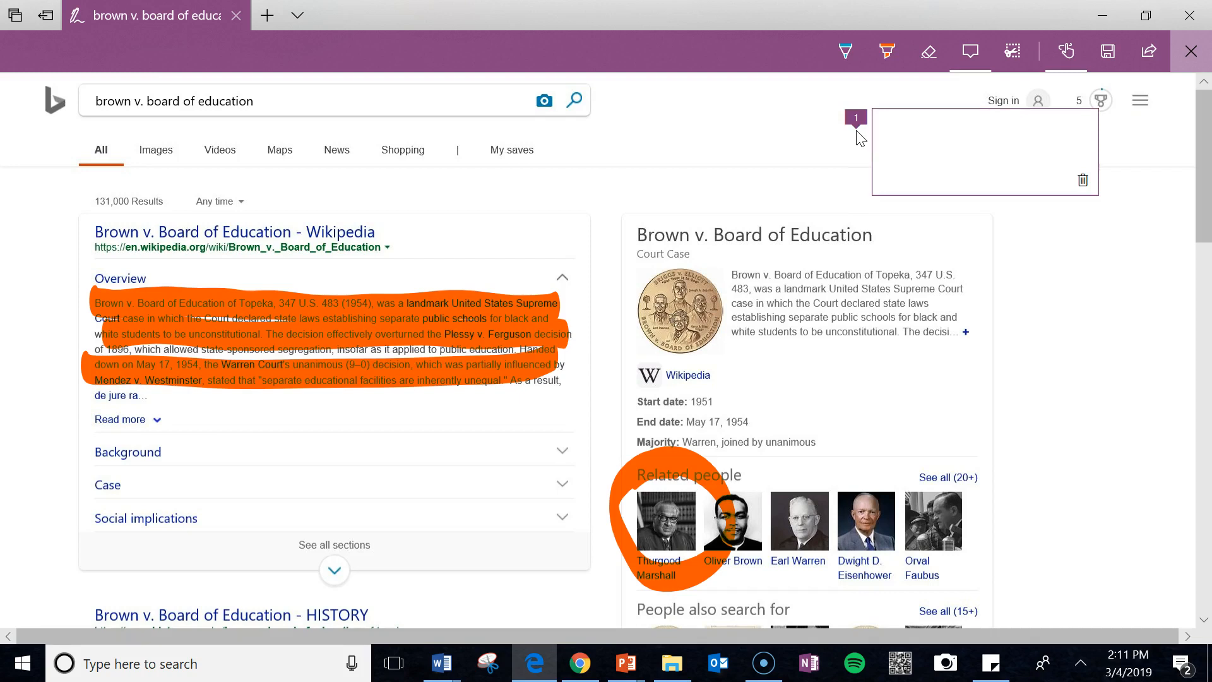
type("important information")
Copy a clipped region of the page around Thurgood Marshall's photo.
left_click(1017, 58)
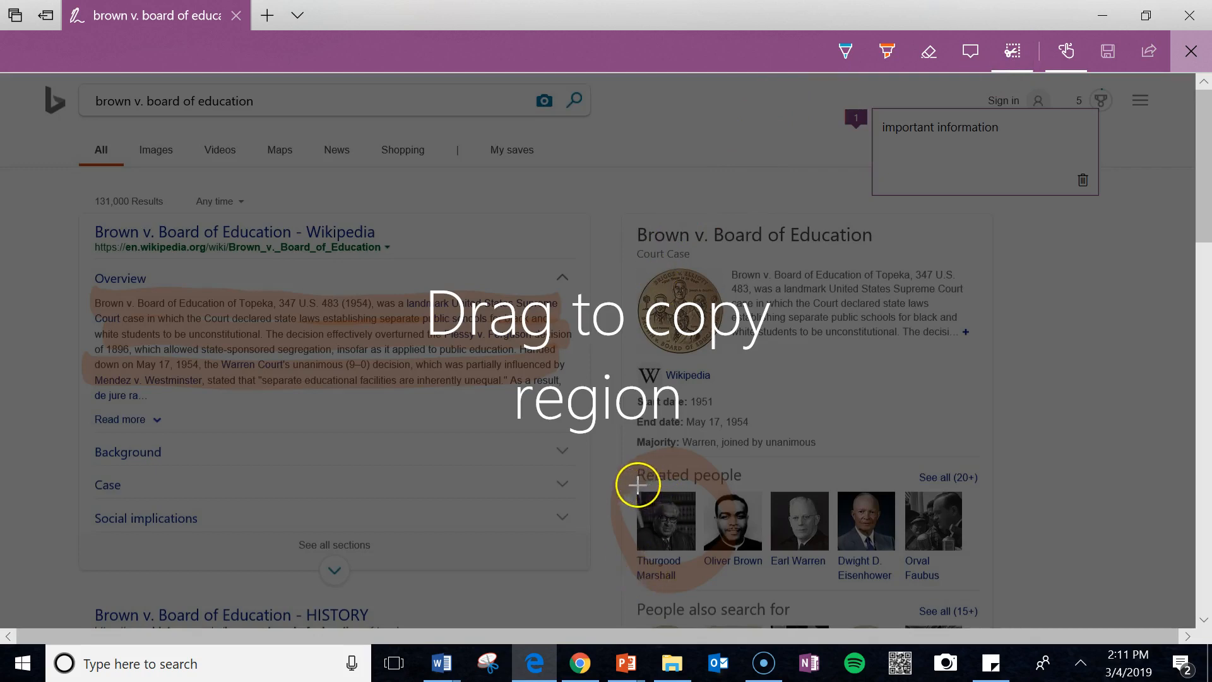
left_click_drag(625, 485, 713, 564)
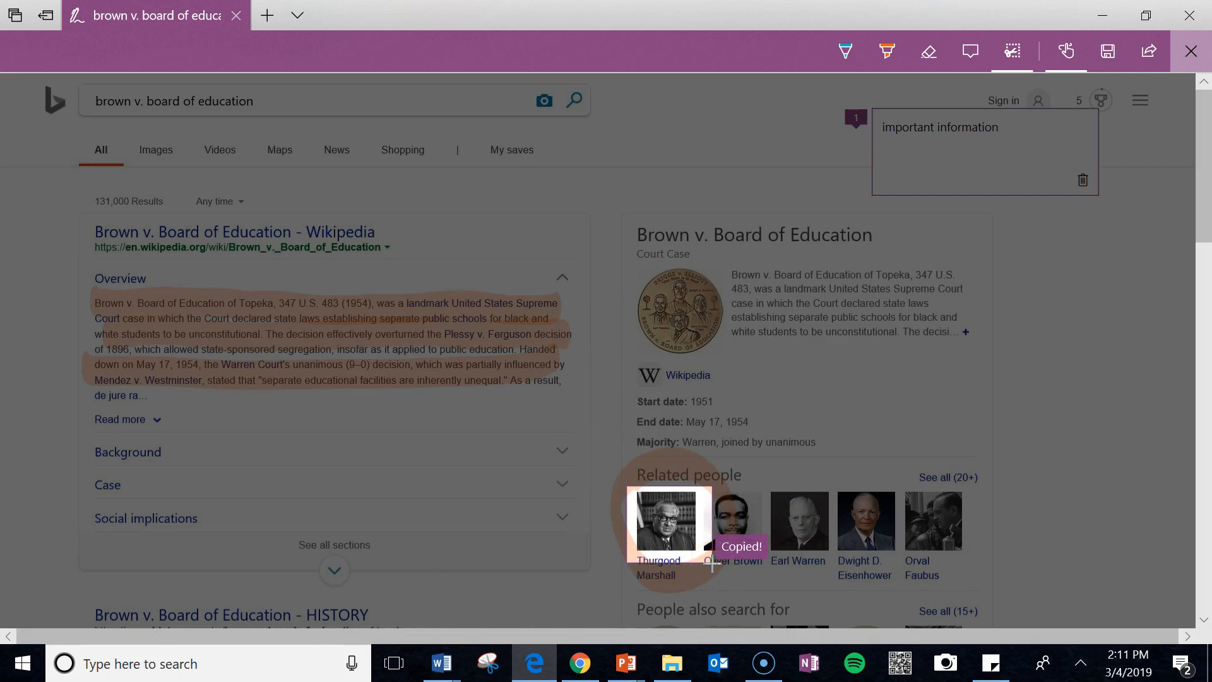
left_click(1013, 62)
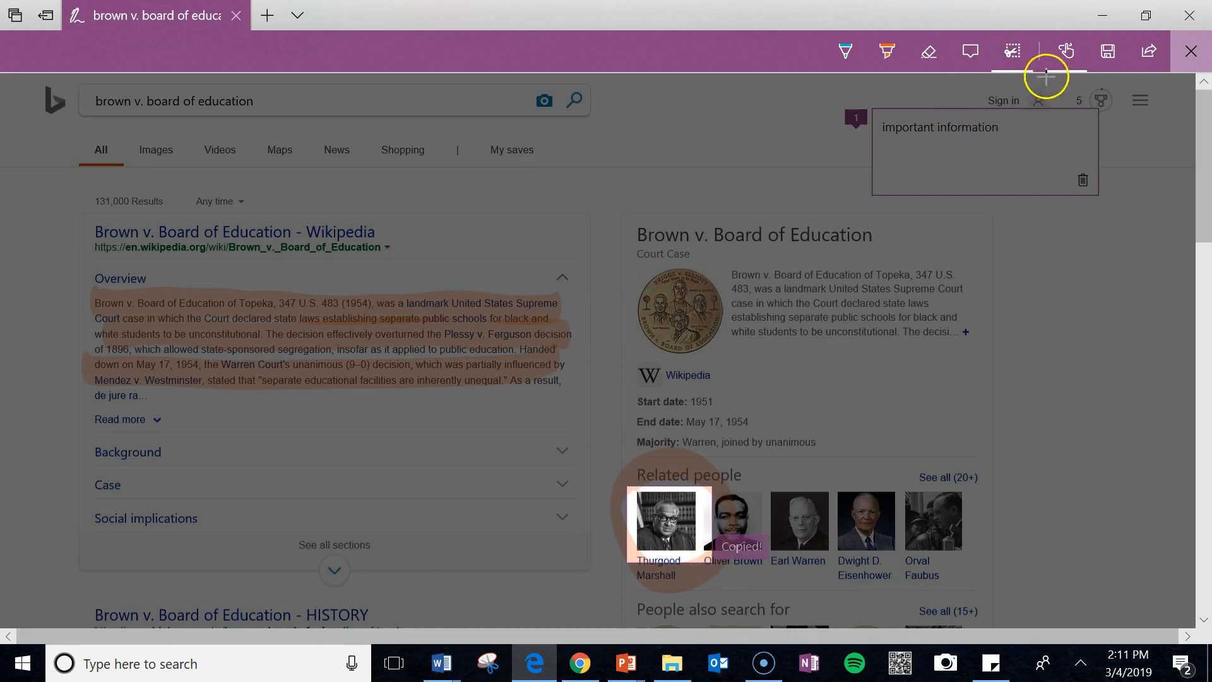
Save the annotated page to the Quick Notes section in OneNote and open the saved note.
left_click(1108, 53)
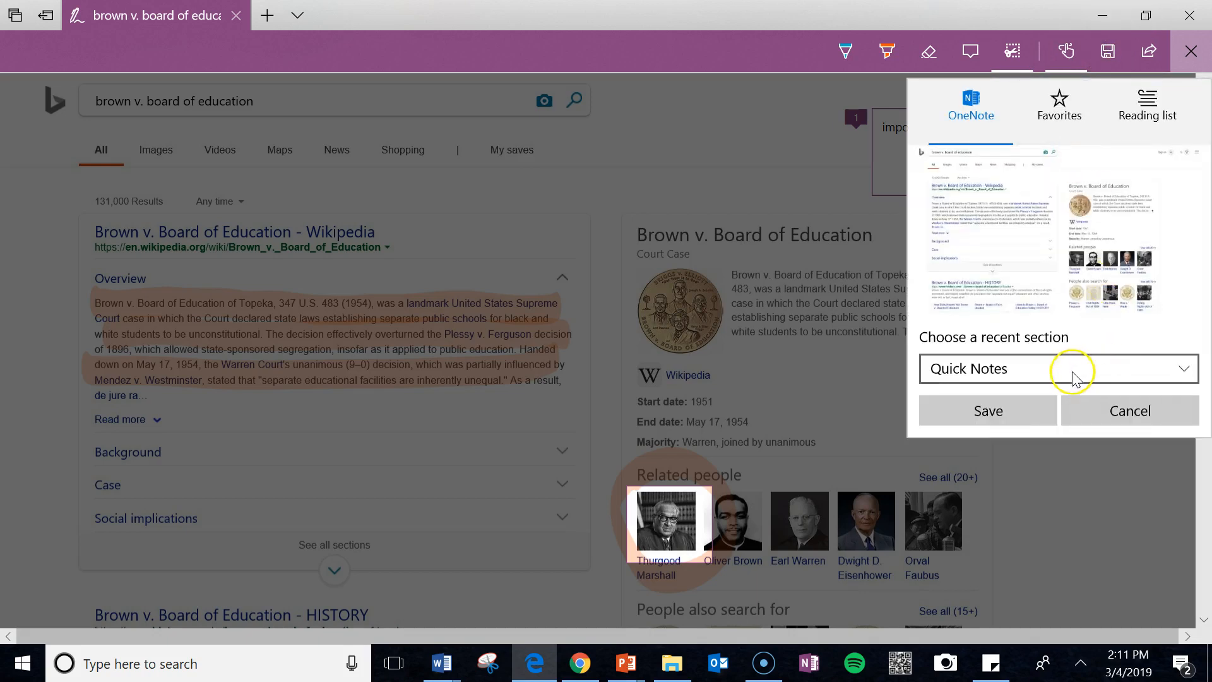
left_click(1132, 377)
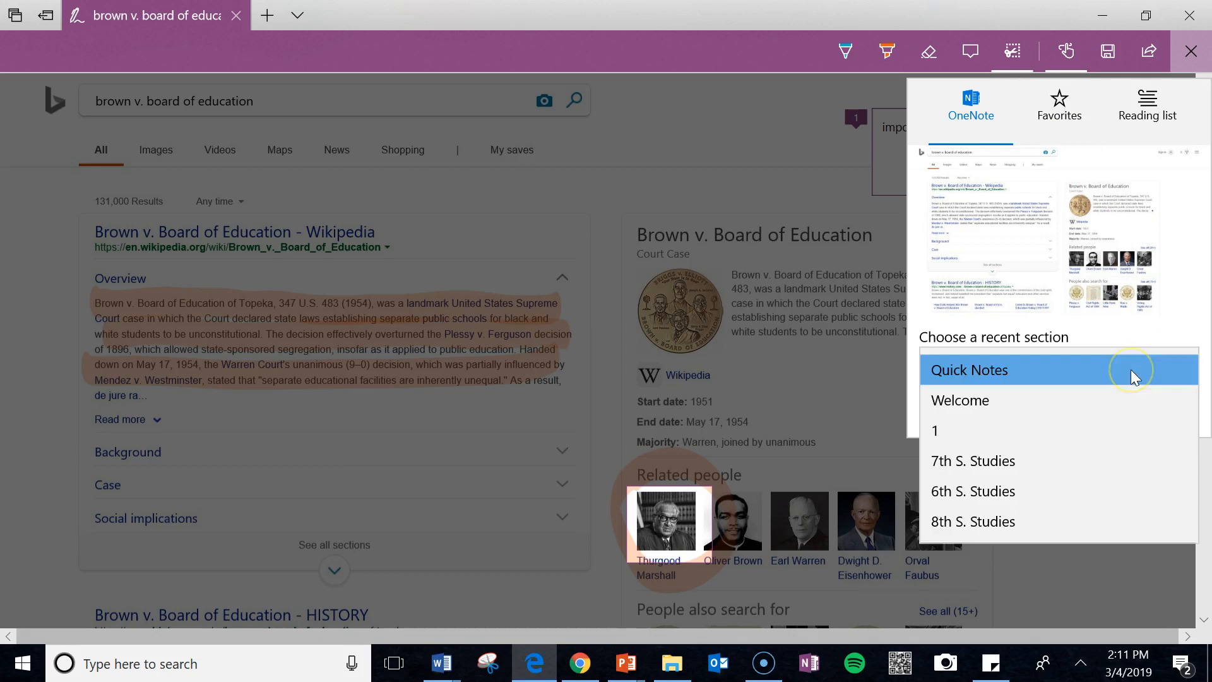
left_click(1011, 370)
left_click(1007, 418)
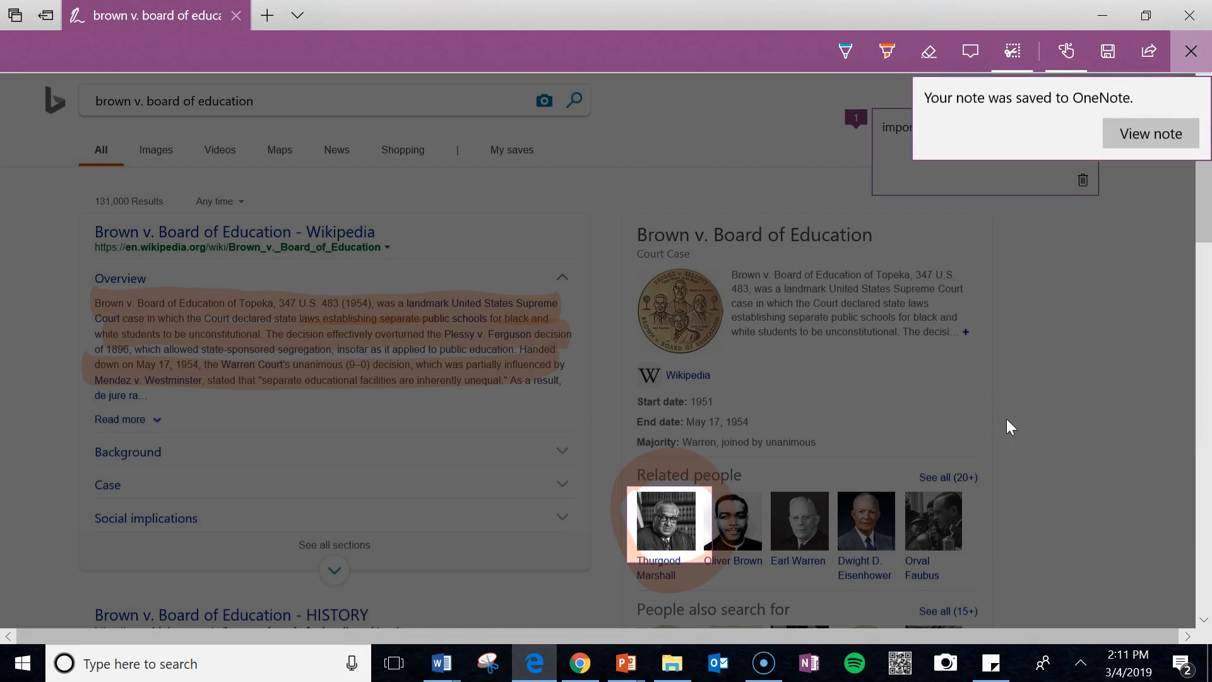
left_click(1132, 143)
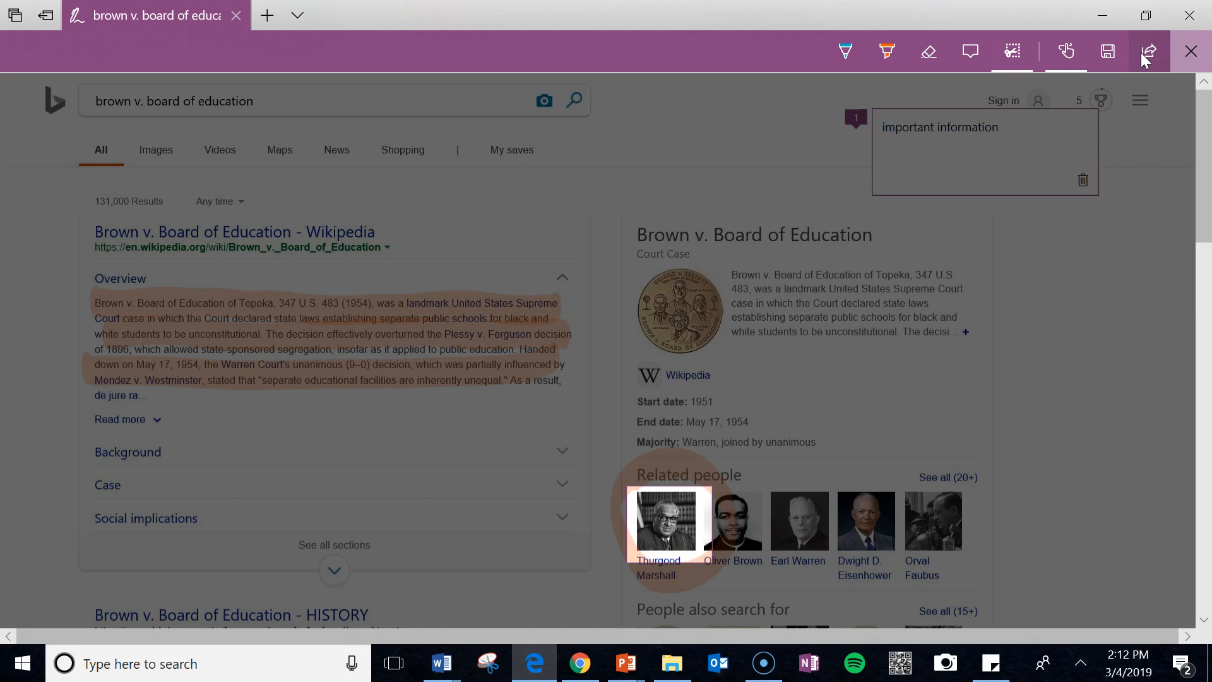
Look through the sharing options for the annotated page, including OneNote.
left_click(1012, 53)
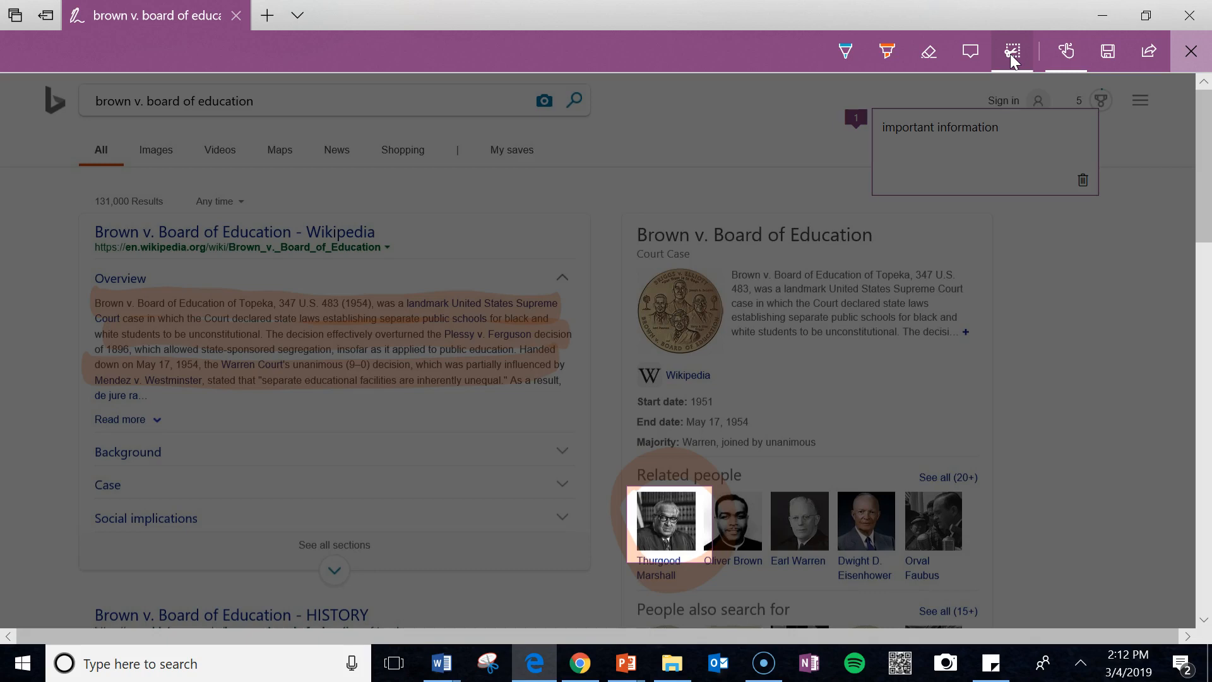
left_click(1160, 59)
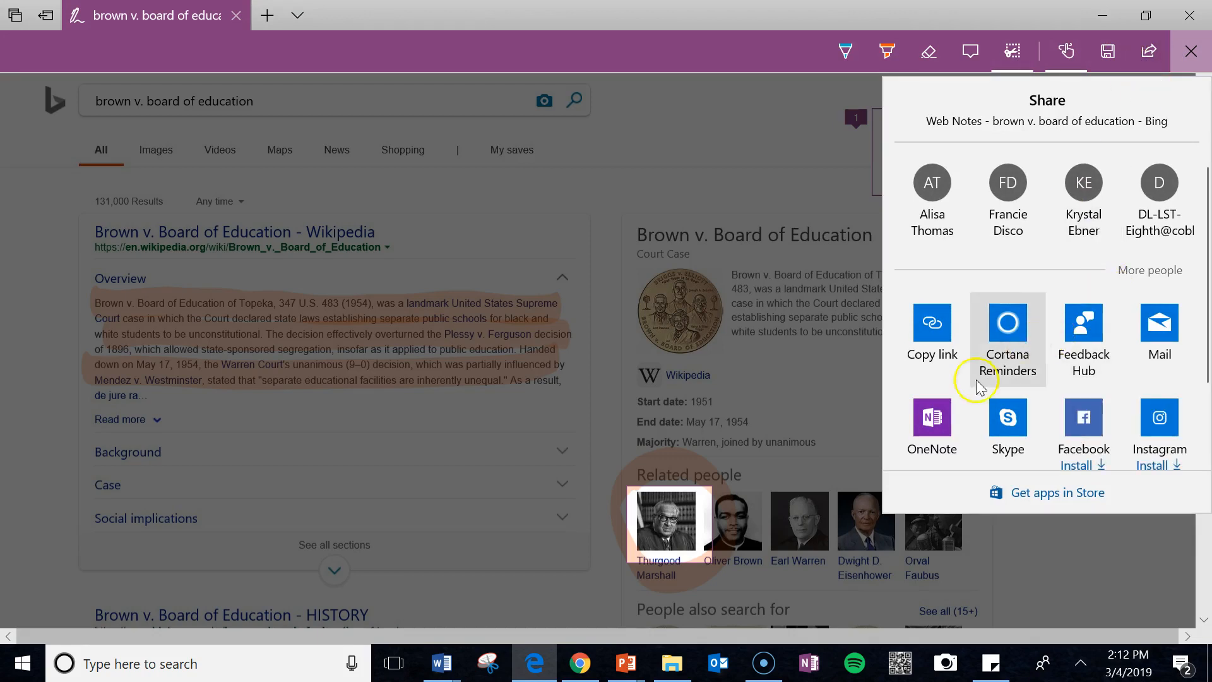
left_click(958, 435)
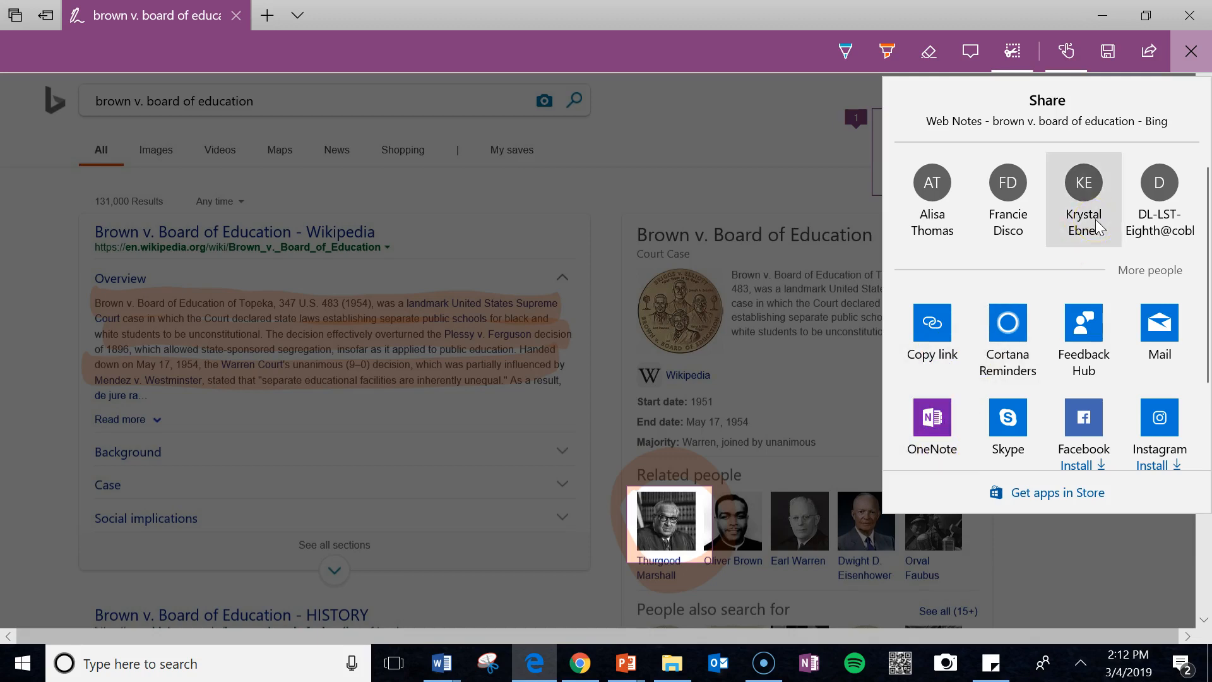
Exit the web notes mode without saving the changes.
left_click(1191, 53)
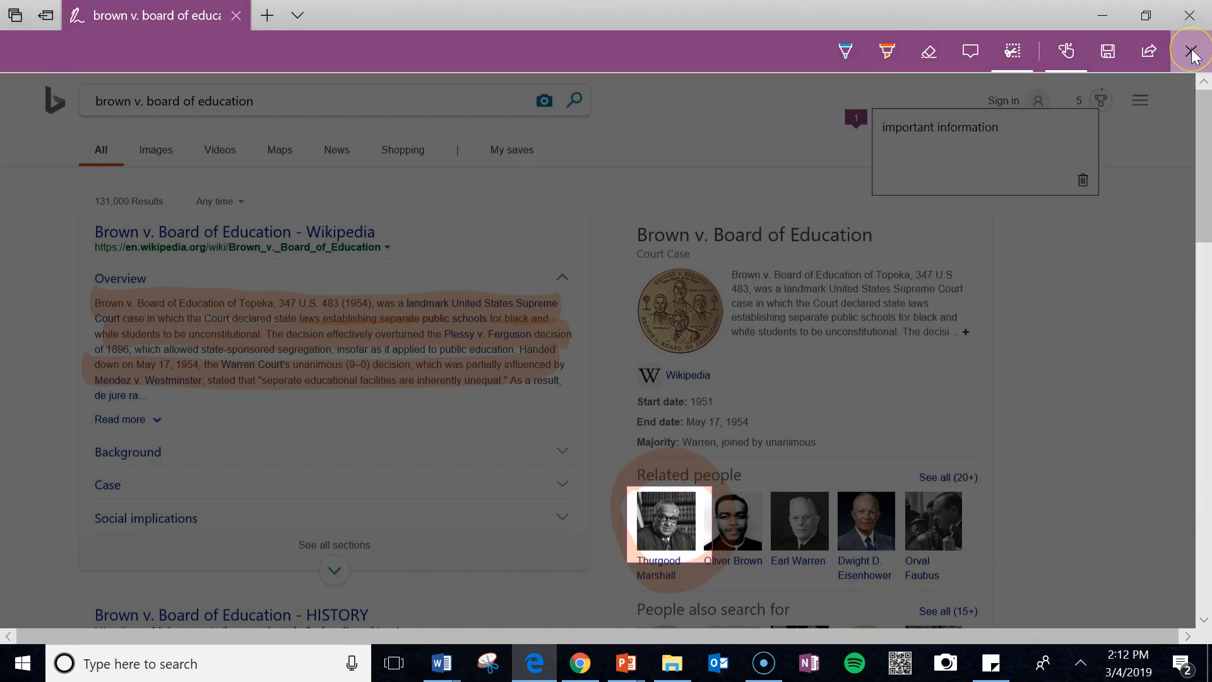
left_click(1191, 52)
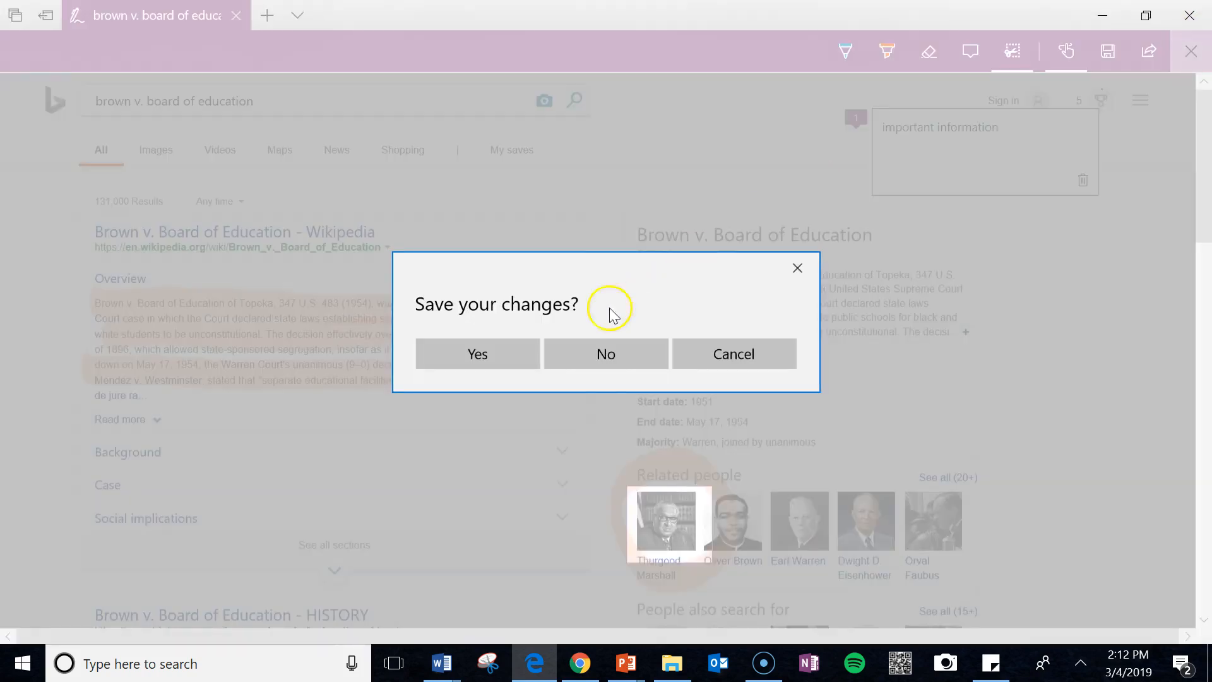
left_click(584, 356)
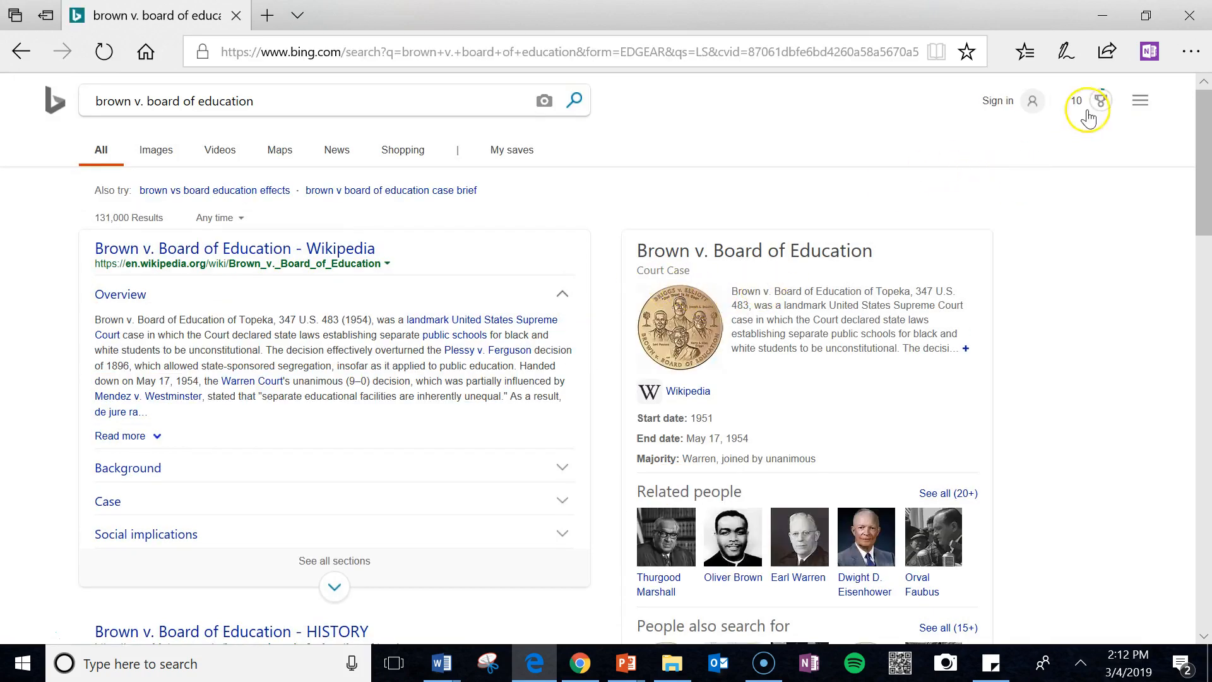
Open the OneNote Web Clipper and capture the Brown v. Board of Education court case summary panel as a region.
left_click(1146, 61)
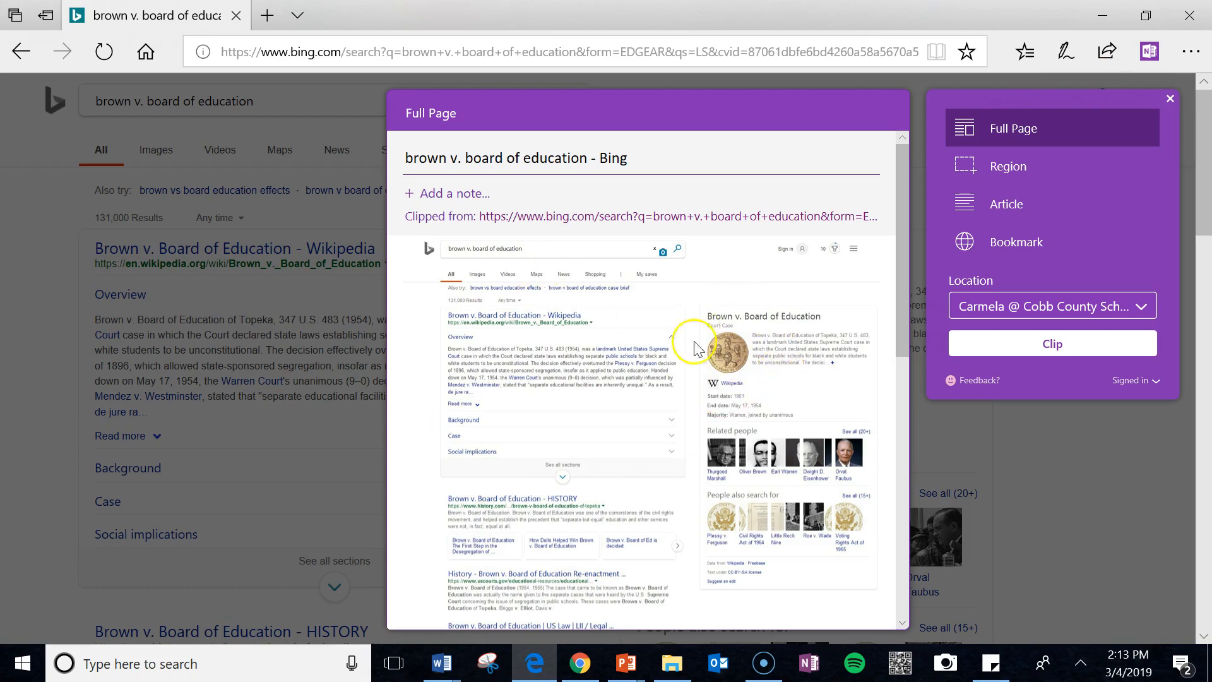
left_click_drag(899, 272, 885, 252)
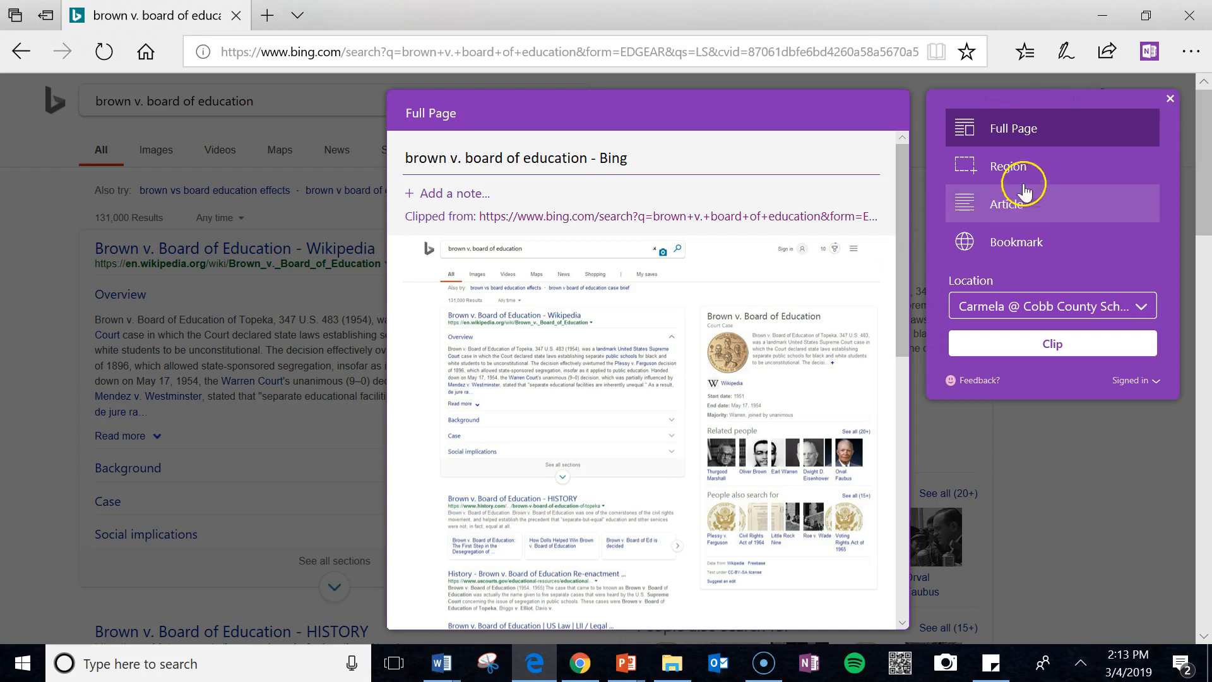
left_click(1015, 168)
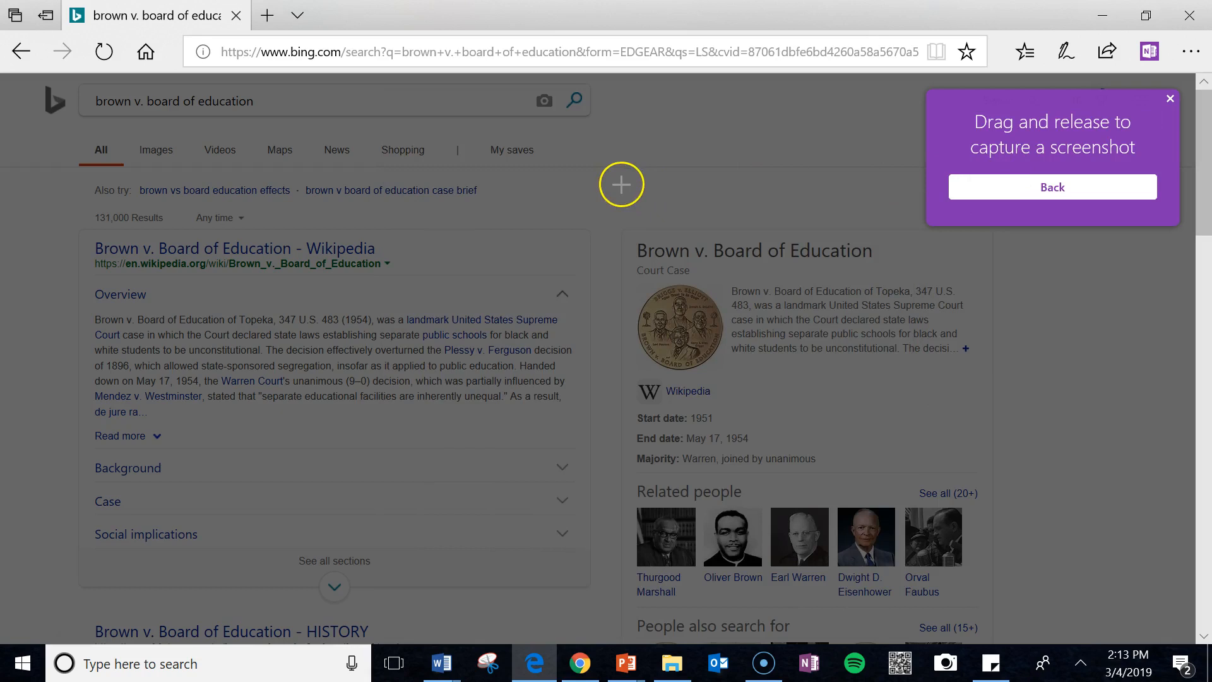
left_click_drag(636, 238, 979, 621)
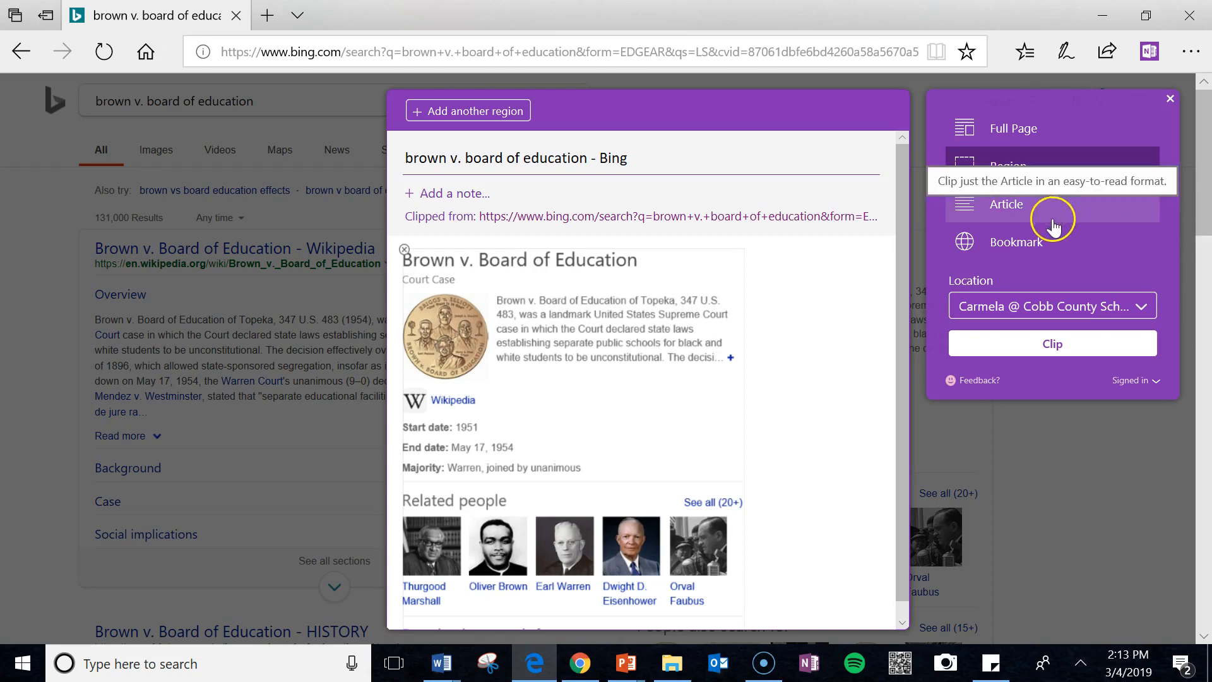
left_click(1063, 351)
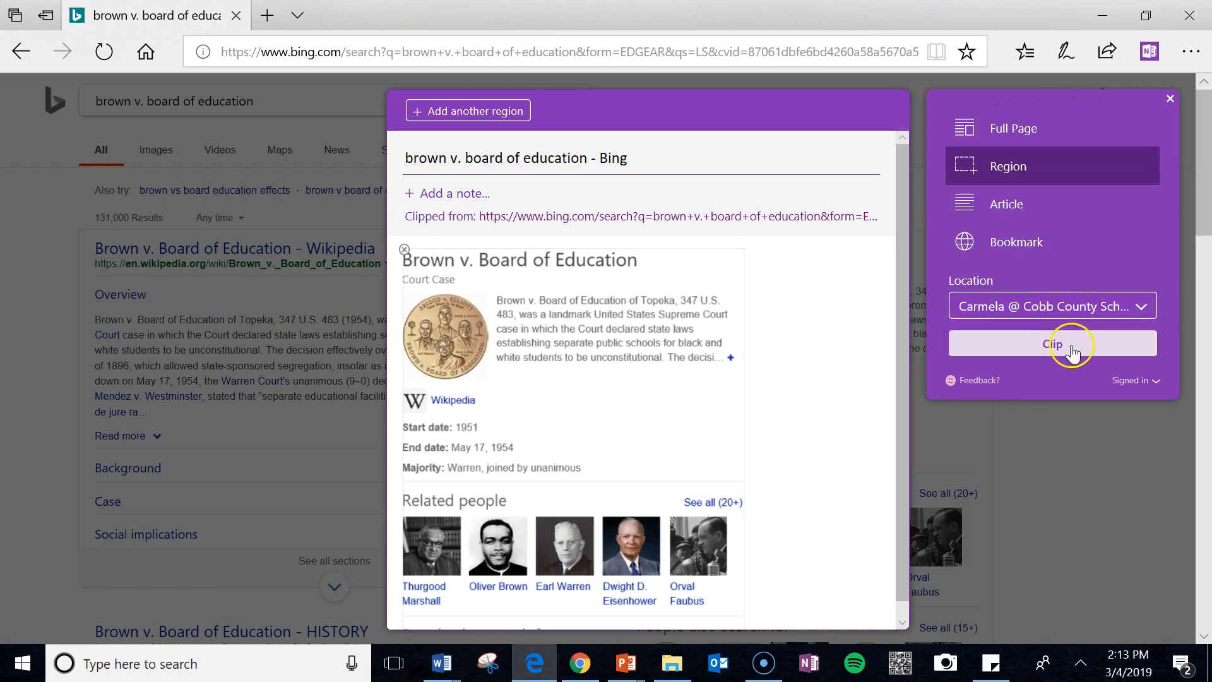
Preview the page in the article format, and clip it to OneNote as a bookmark instead.
left_click(1036, 212)
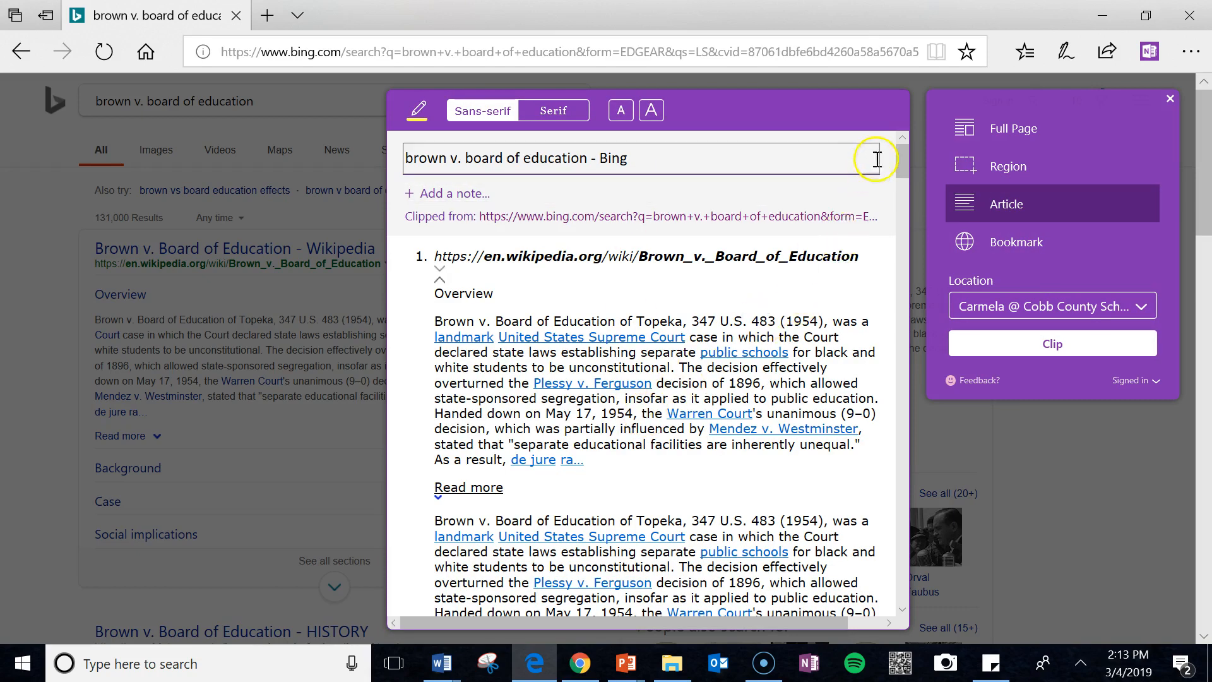
mouse_move(901, 154)
left_mouse_down()
mouse_move(926, 289)
mouse_move(906, 152)
left_mouse_up()
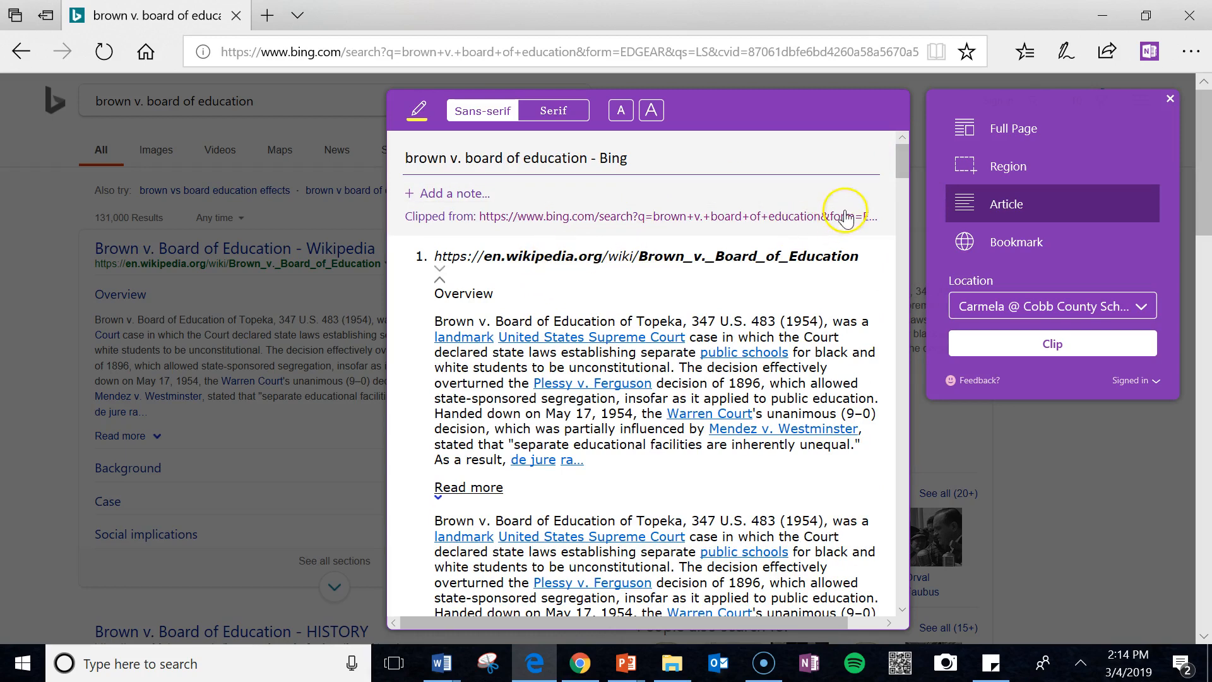
left_click(987, 246)
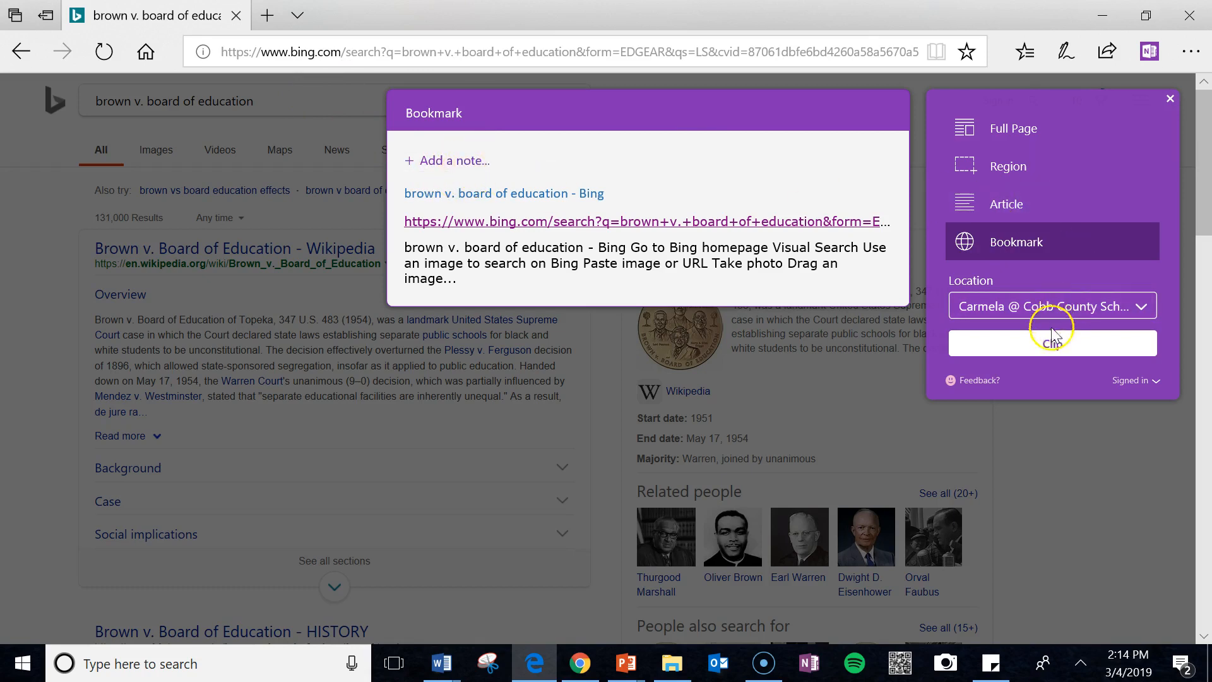
left_click(1053, 353)
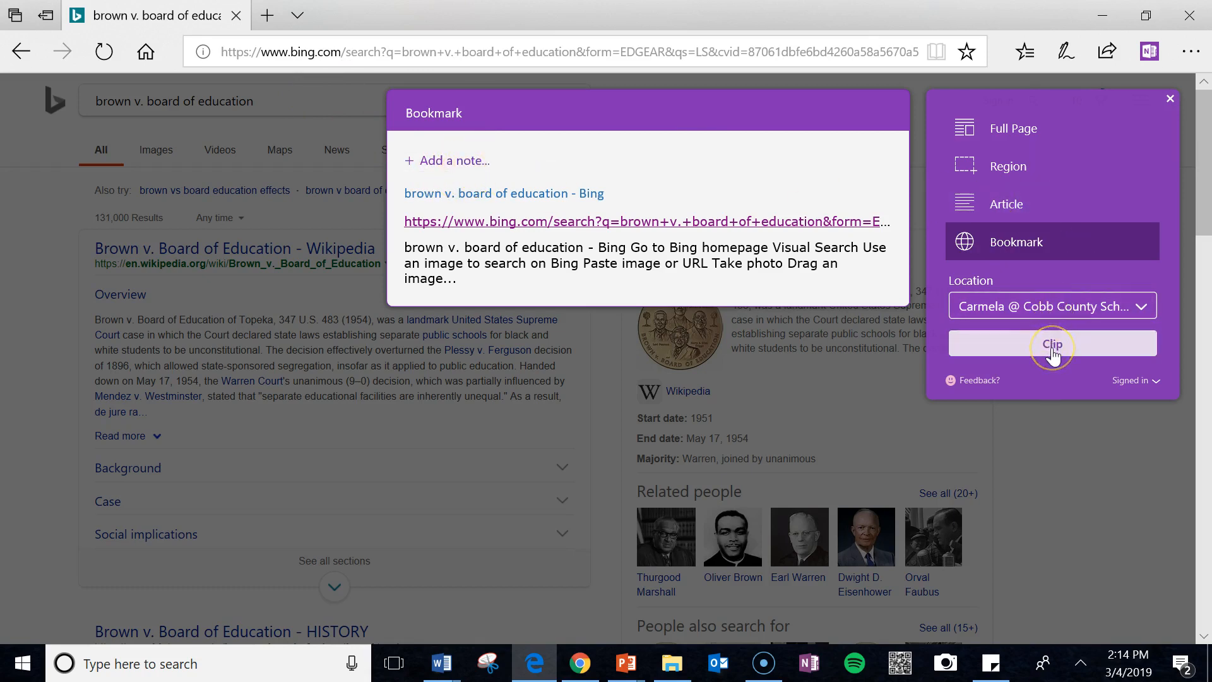
left_click(1053, 352)
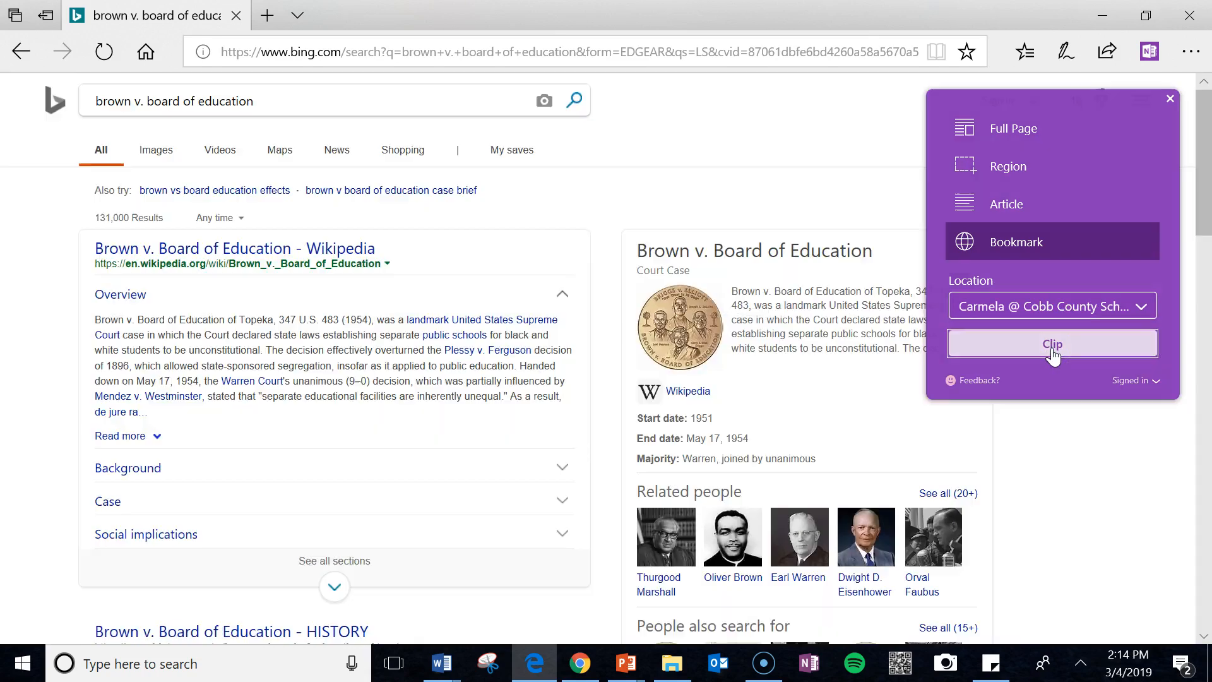